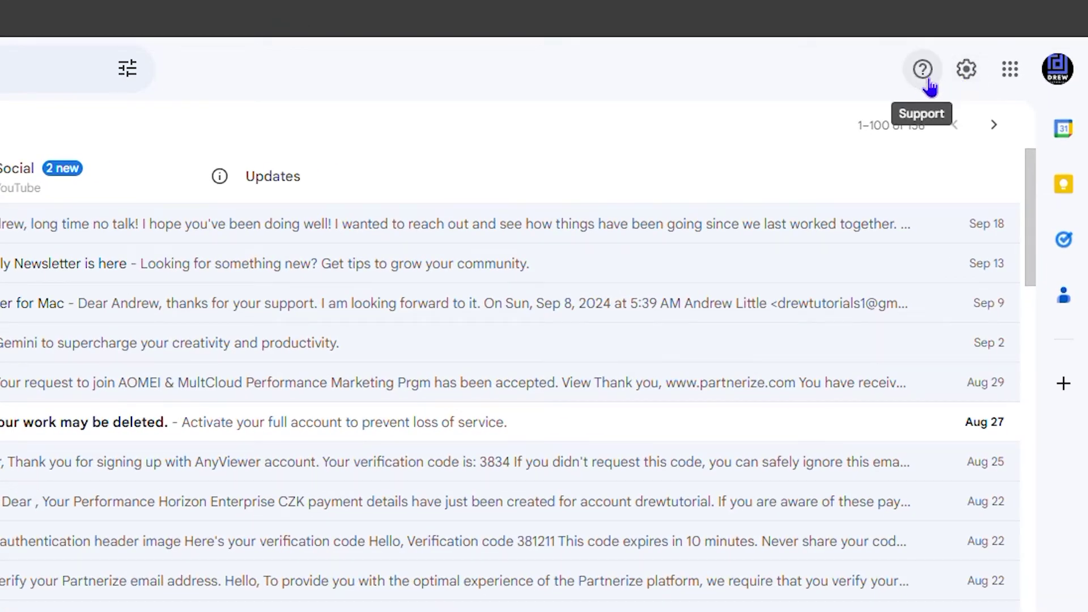
- Open Gmail's full Settings page via the Quick settings gear
click(966, 72)
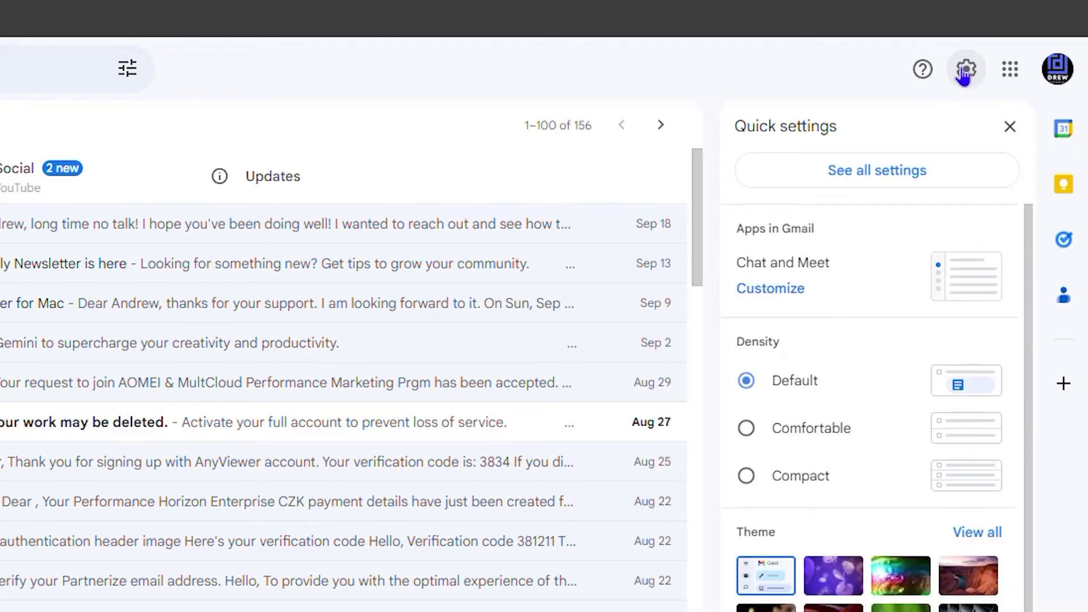
click(880, 174)
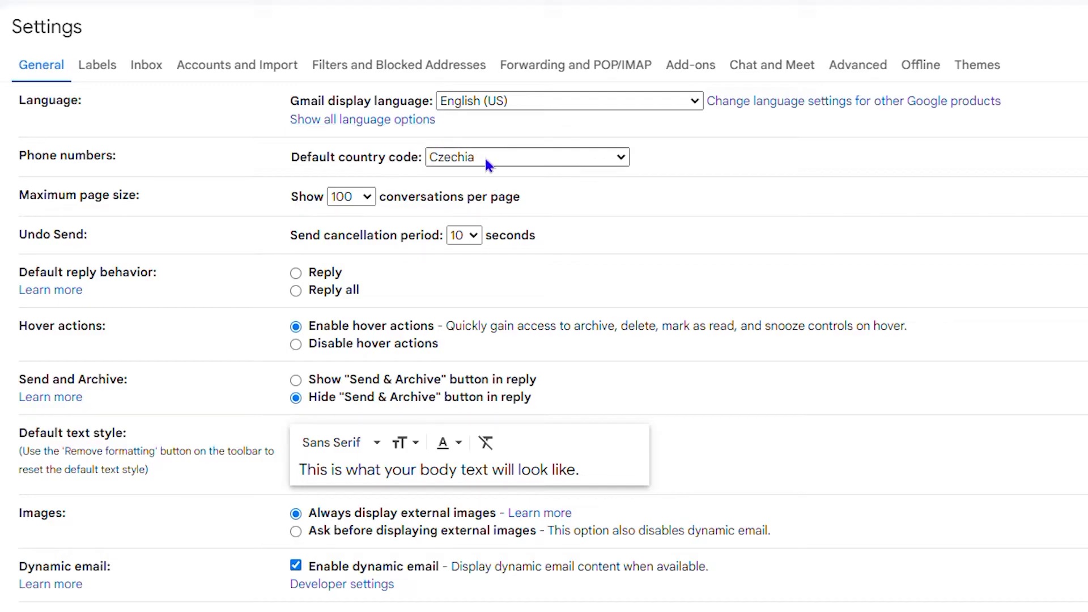
- Change the default phone country code from Czechia to Jamaica and save the General settings
click(607, 161)
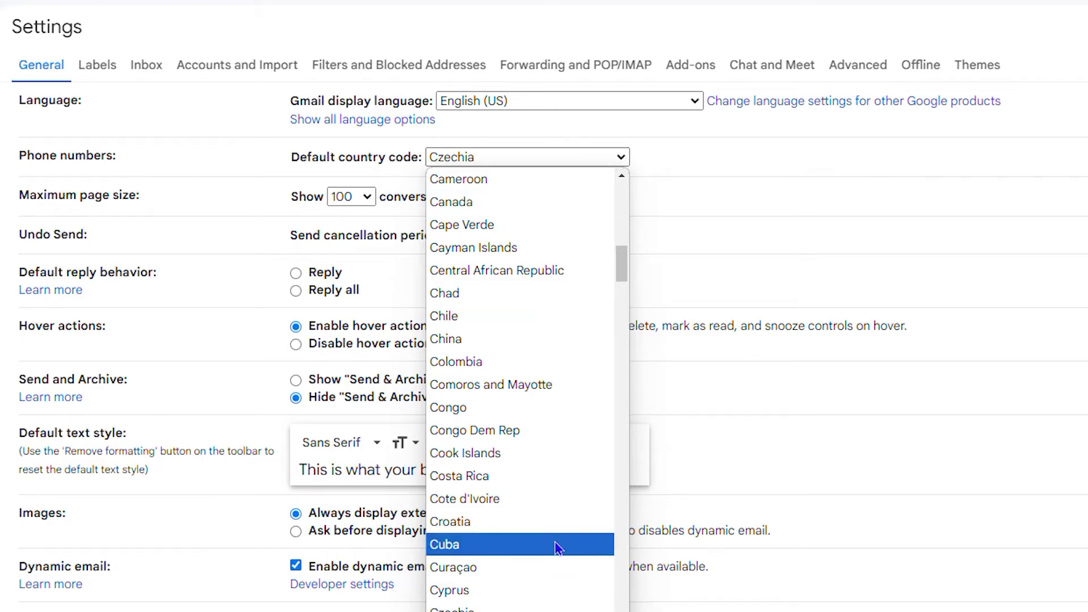
scroll(592, 379, down, 10)
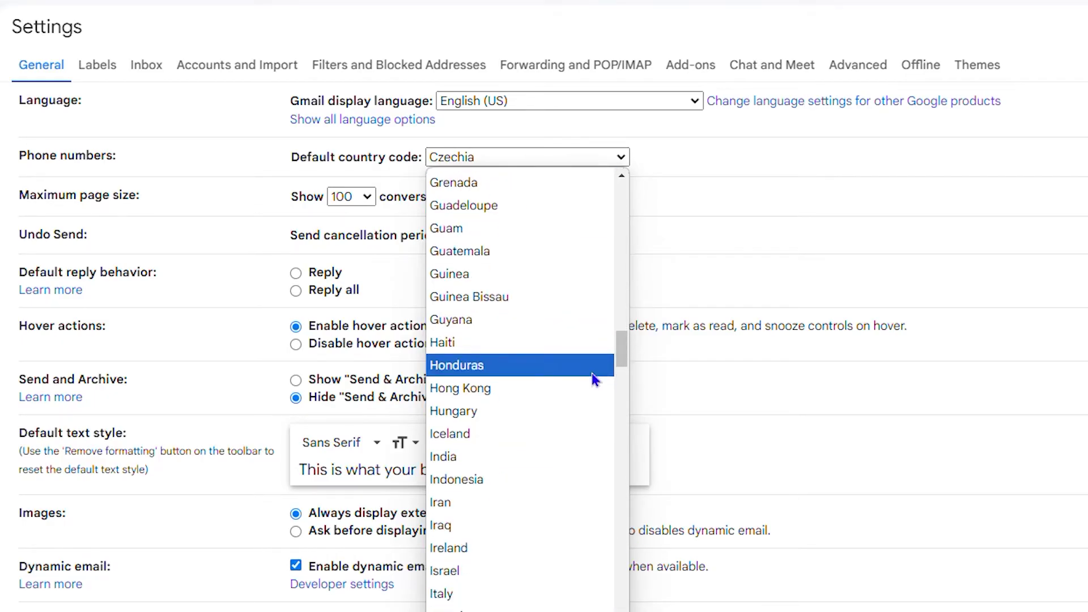
scroll(593, 379, down, 4)
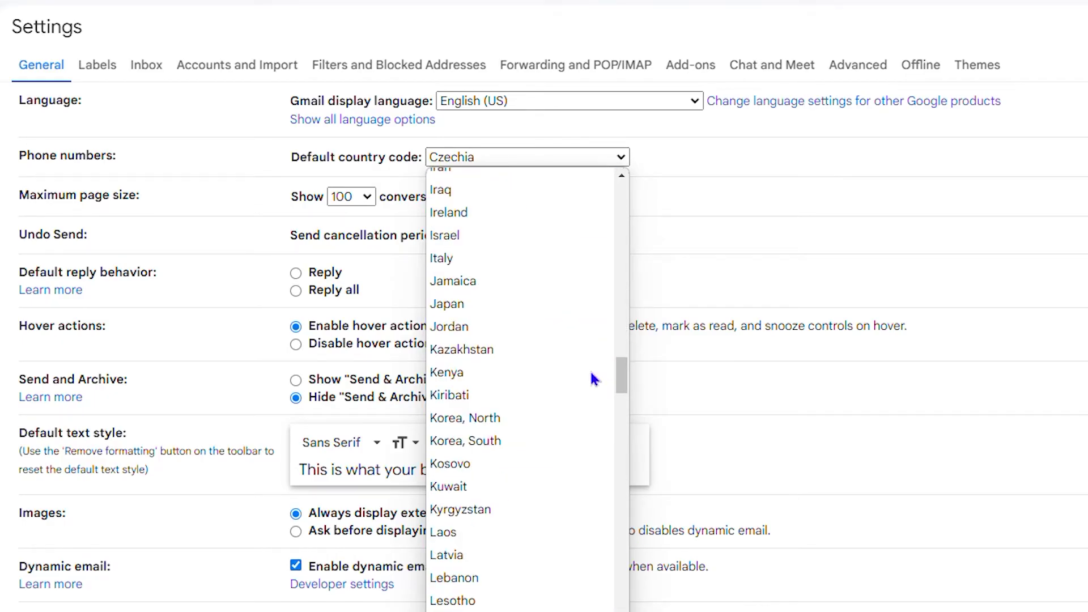
click(504, 287)
scroll(816, 269, down, 10)
scroll(893, 290, down, 10)
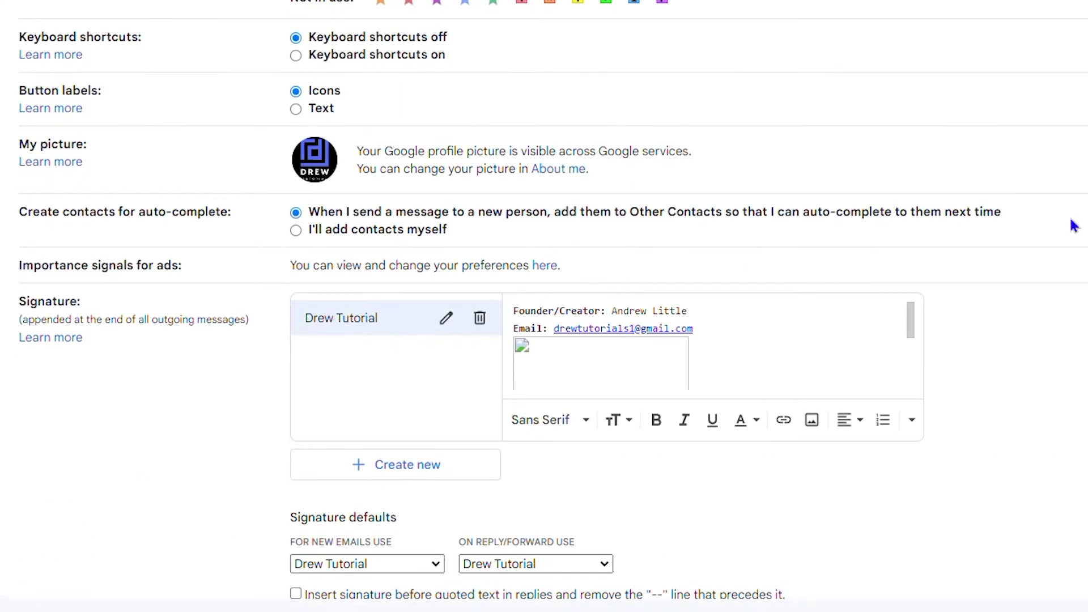
scroll(933, 338, down, 10)
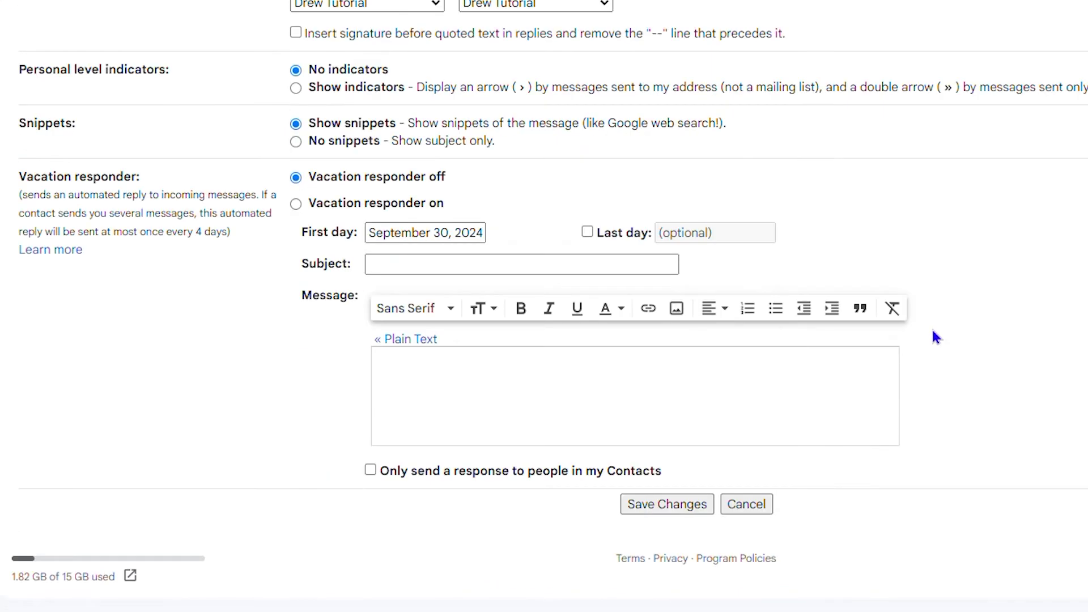
click(655, 506)
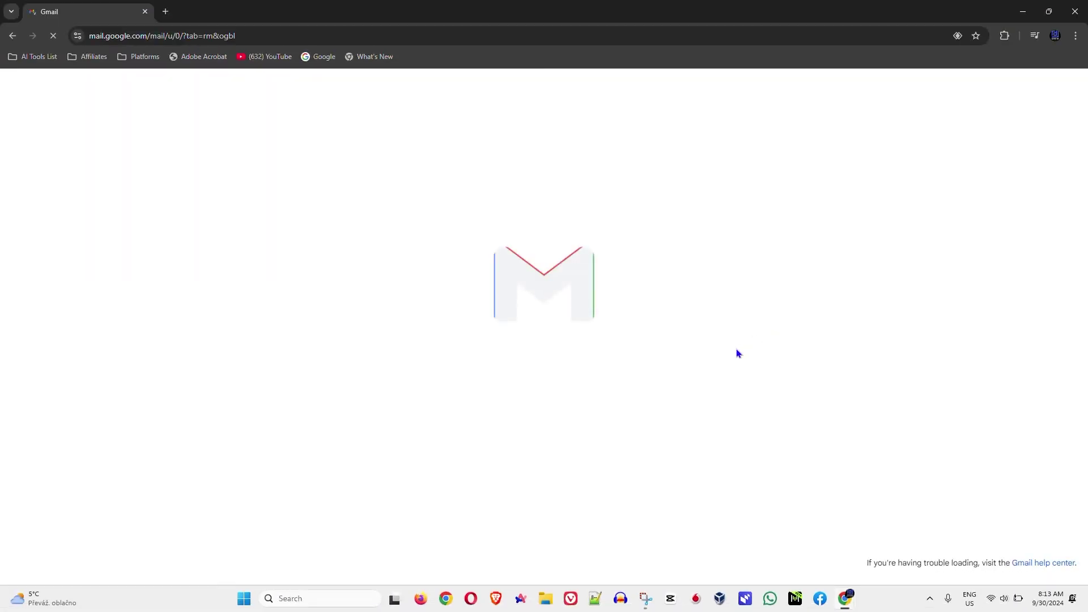